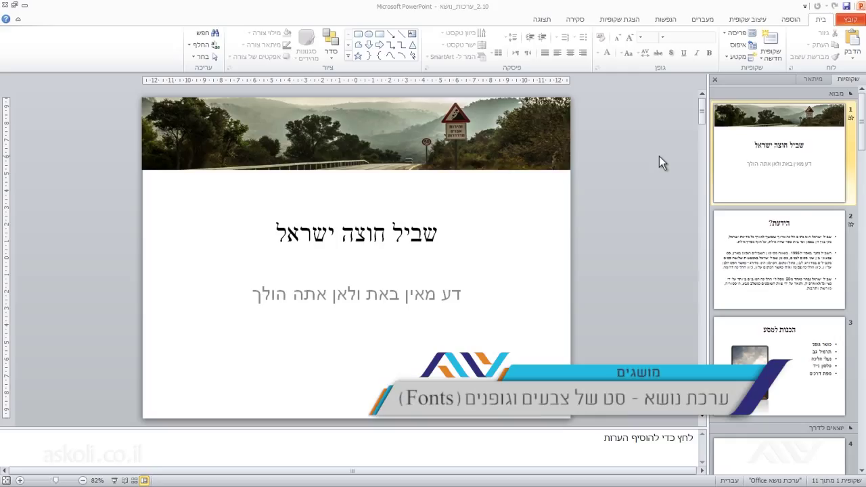
Step: Select slide 3 'הכנות למסע' and bring up the Design tab's Themes gallery
{"action": "left_click", "coordinate": [792, 345]}
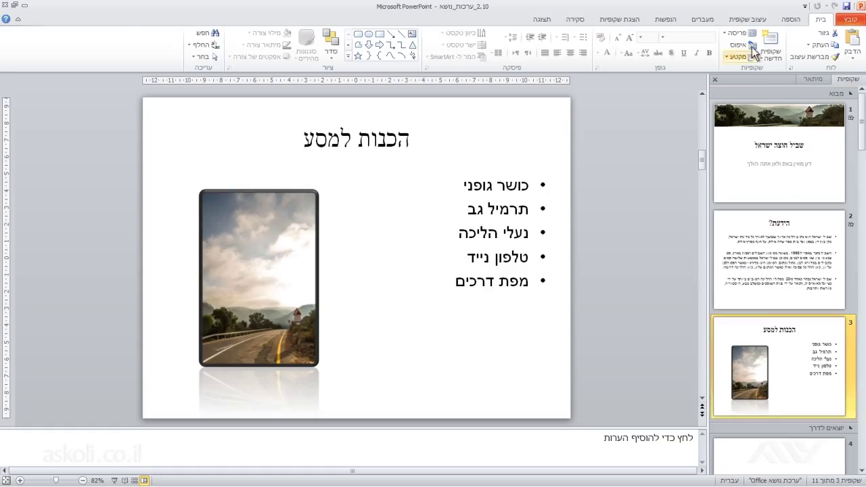
{"action": "left_click", "coordinate": [748, 21]}
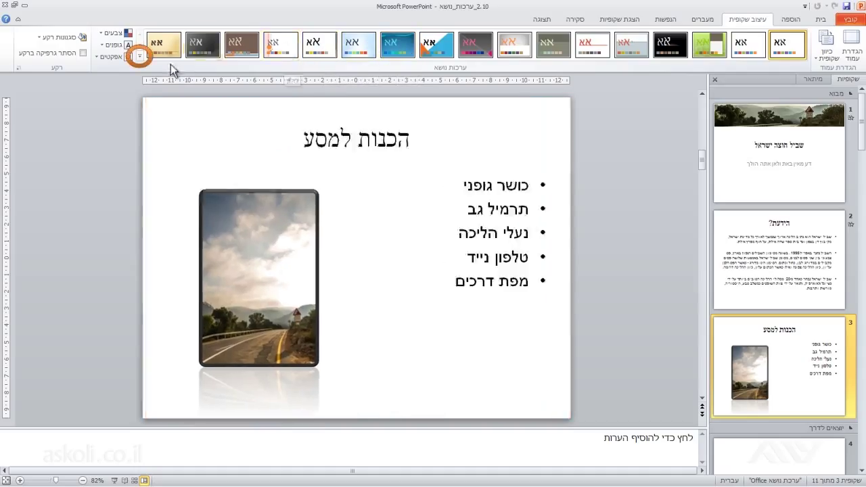
Step: Apply the זווית theme to the entire presentation from the full Themes gallery
{"action": "left_click", "coordinate": [140, 56]}
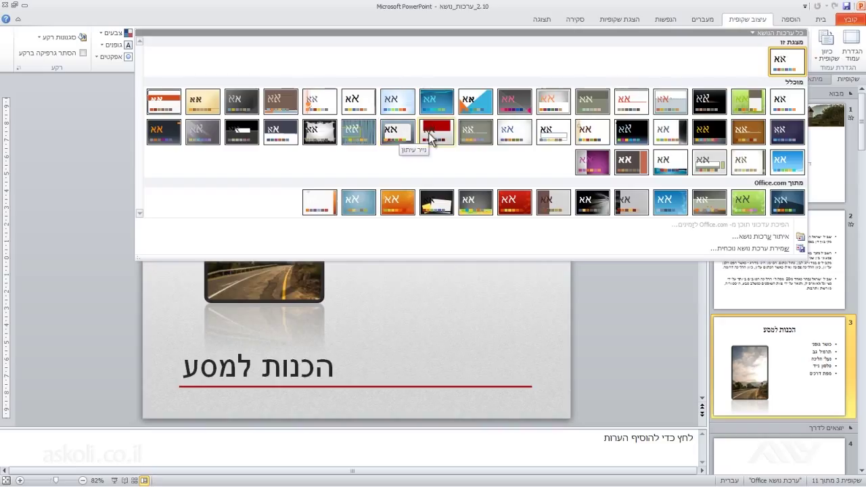
{"action": "left_click", "coordinate": [469, 108]}
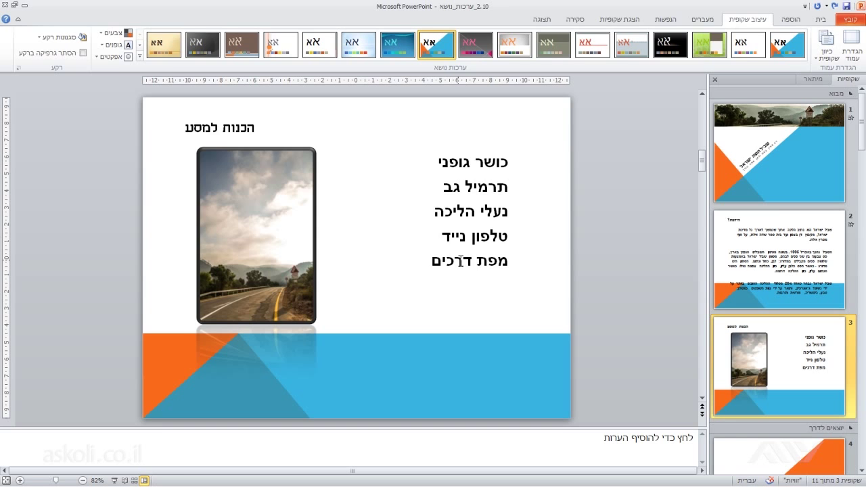
{"action": "left_click", "coordinate": [134, 480]}
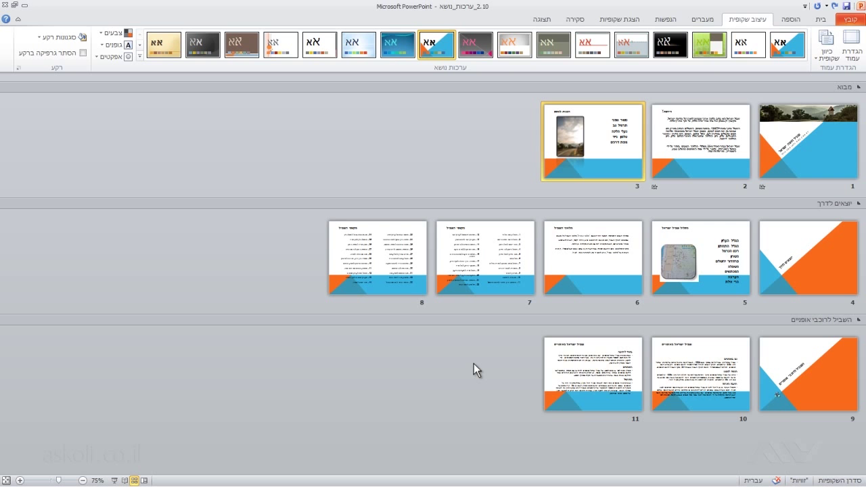
{"action": "double_click", "coordinate": [591, 157]}
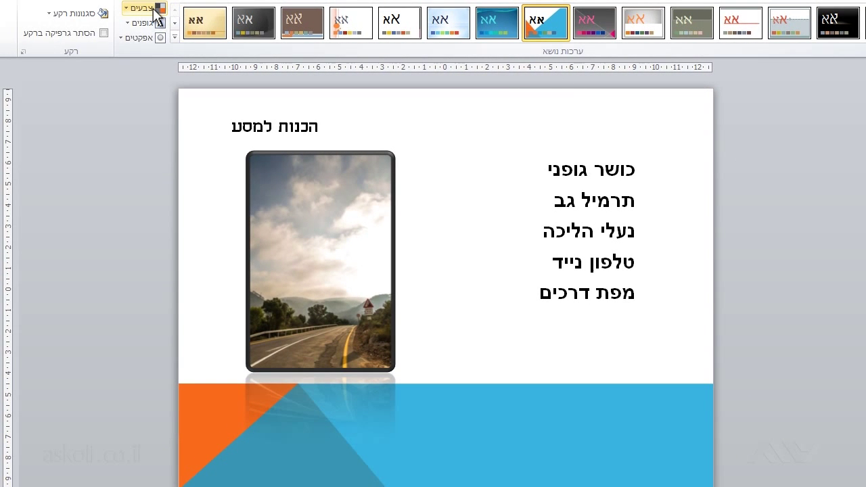
Step: Switch the theme colours to the יושר scheme, turning orange and blue to red and tan
{"action": "left_click", "coordinate": [158, 10]}
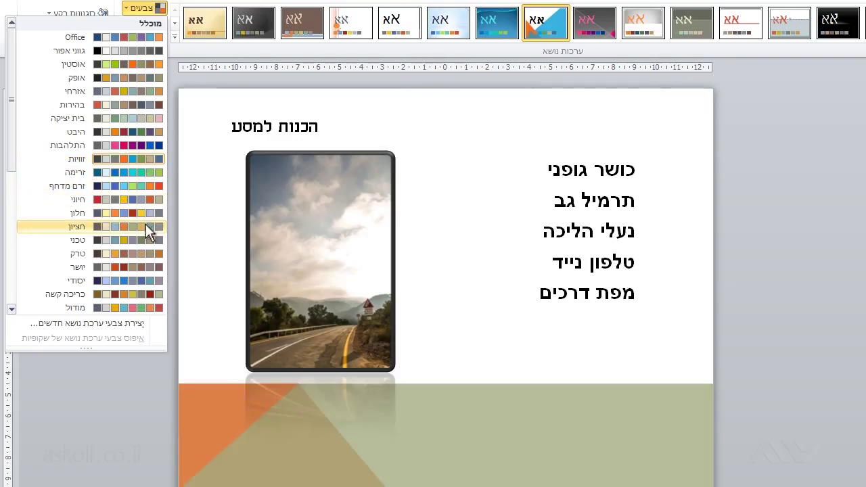
{"action": "left_click", "coordinate": [144, 263]}
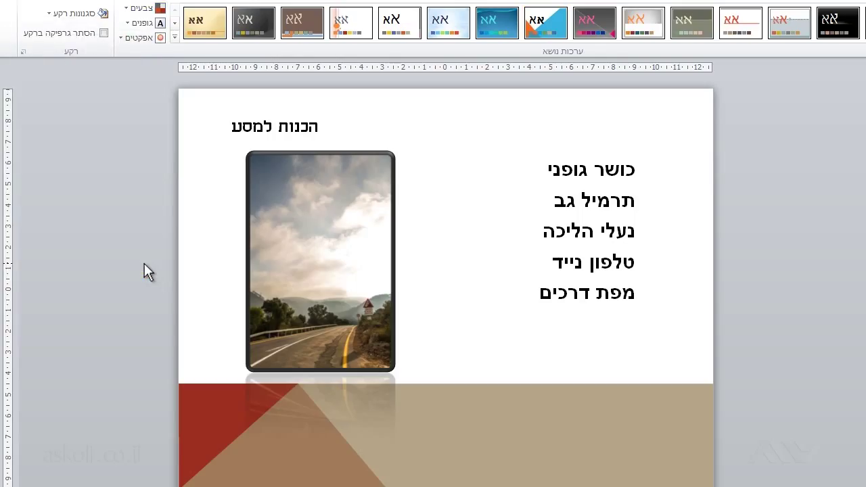
Step: Change the theme fonts to the אוסטין (Century Gothic) set
{"action": "left_click", "coordinate": [143, 24]}
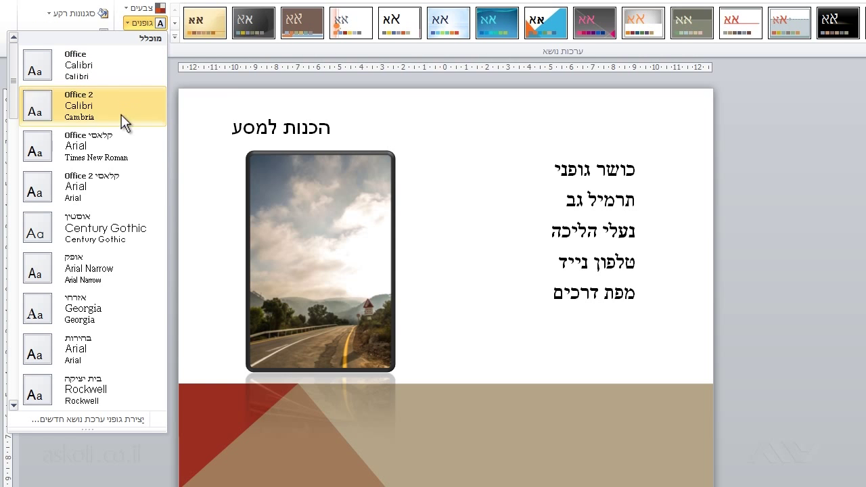
{"action": "left_click", "coordinate": [112, 225]}
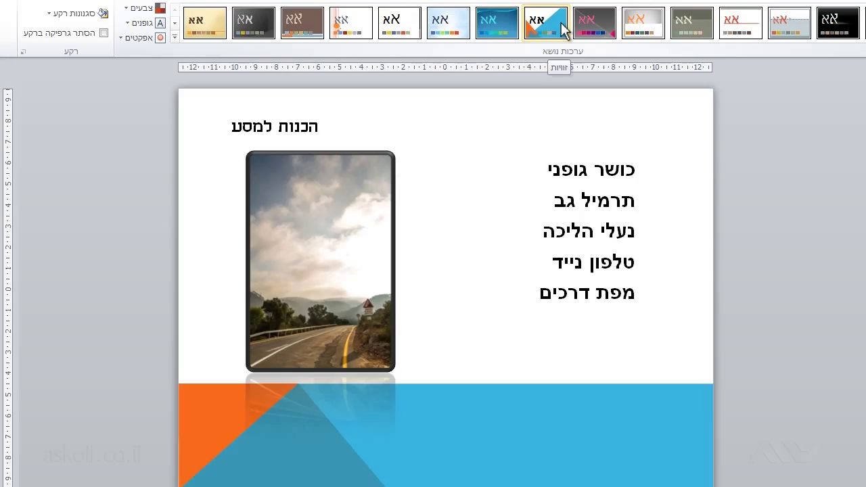
{"action": "left_click", "coordinate": [140, 9]}
{"action": "left_click", "coordinate": [140, 10]}
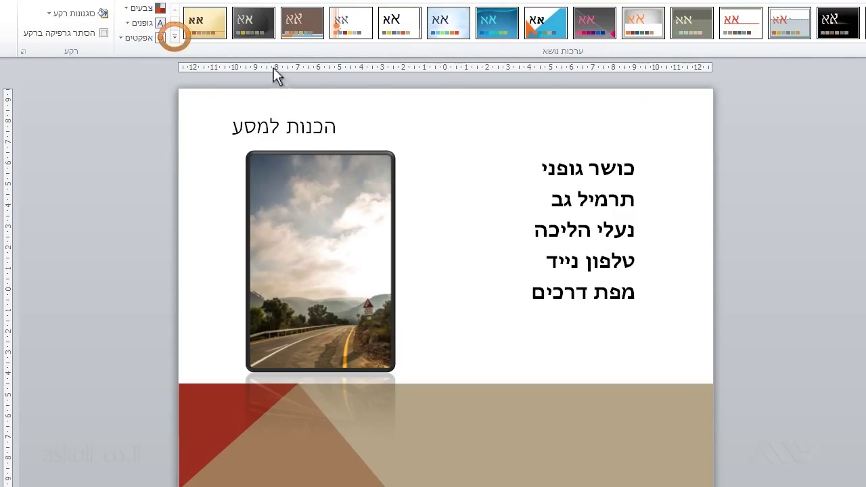
{"action": "left_click", "coordinate": [176, 38]}
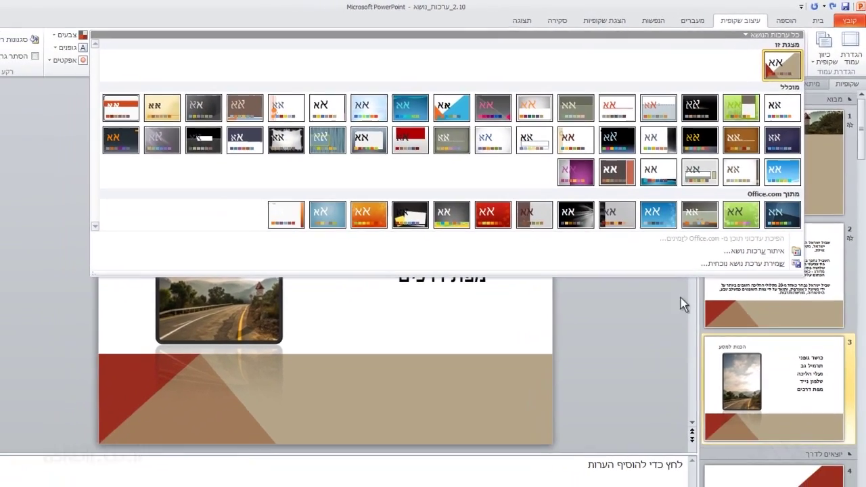
{"action": "left_click", "coordinate": [663, 283]}
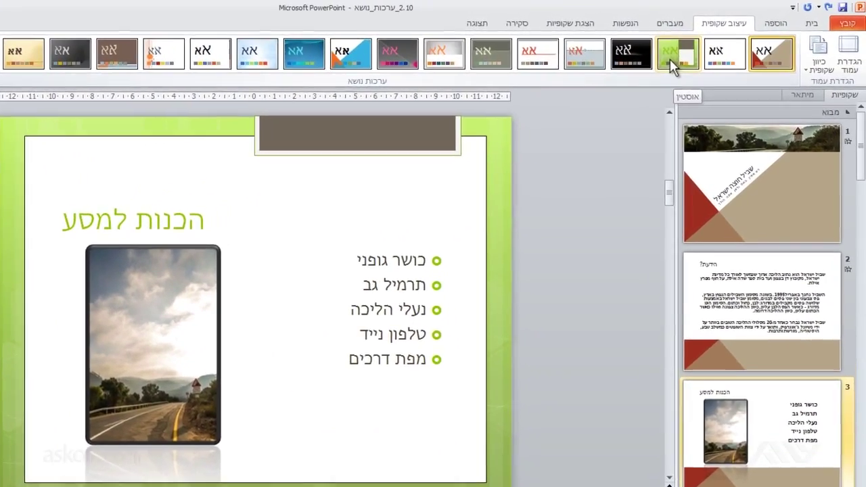
Step: Apply the green theme to slide 3 only, then review the slides in Slide Sorter view
{"action": "right_click", "coordinate": [687, 58]}
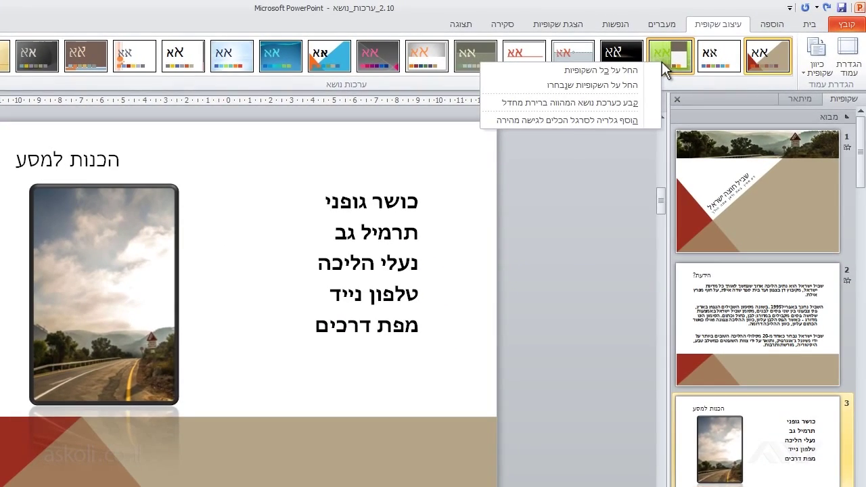
{"action": "left_click", "coordinate": [636, 86]}
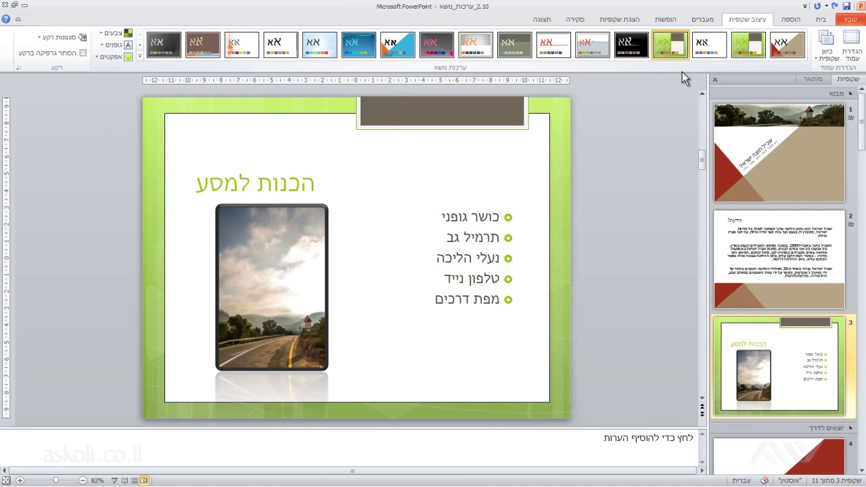
{"action": "left_click", "coordinate": [134, 480]}
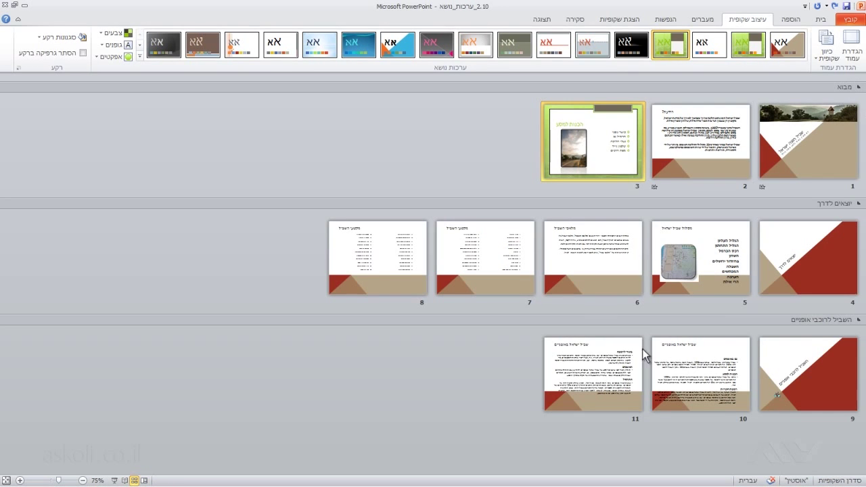
Step: Apply the blue צורת גל theme to slides 9–11 of the השביל לרוכבי אופניים section only
{"action": "left_click", "coordinate": [790, 320]}
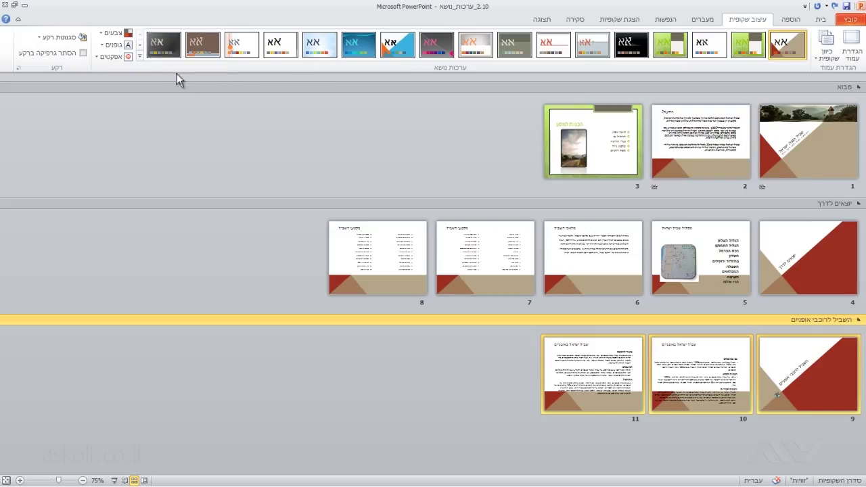
{"action": "left_click", "coordinate": [140, 57]}
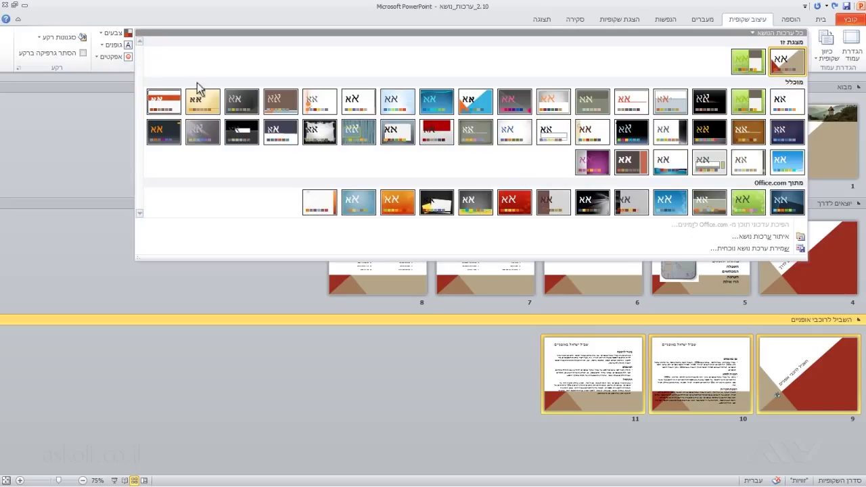
{"action": "right_click", "coordinate": [794, 170]}
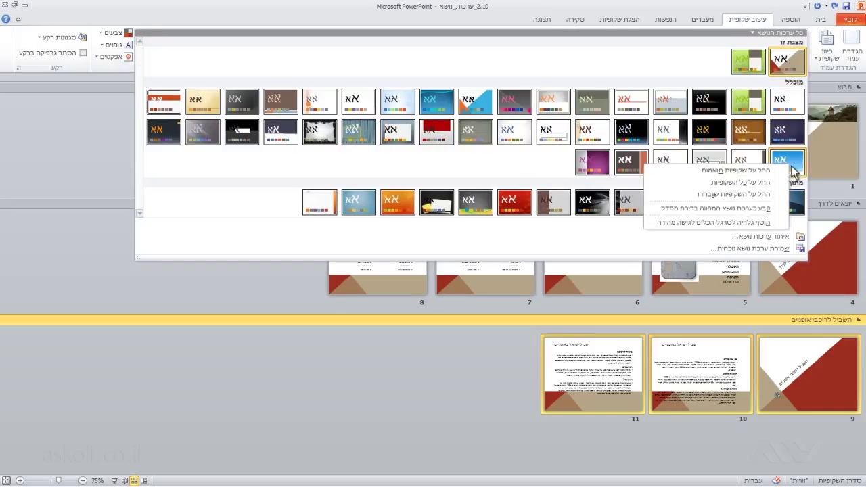
{"action": "left_click", "coordinate": [754, 194]}
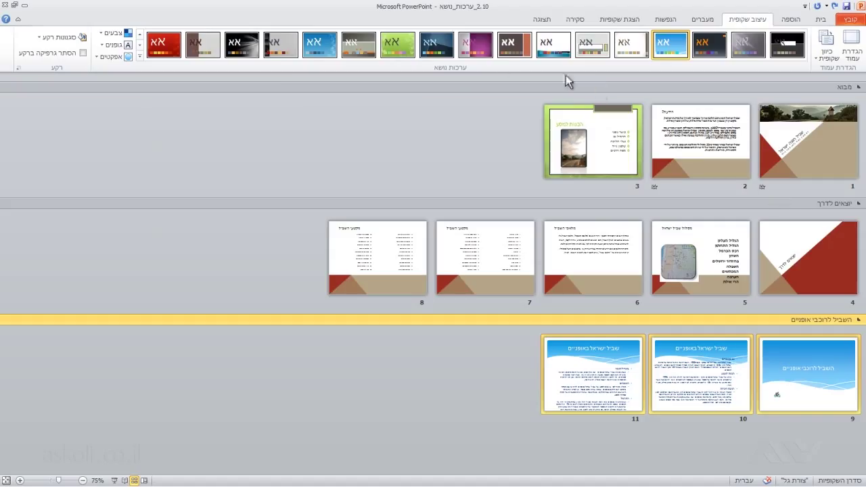
Step: Recolour the selected cycling section slides with the יושר colour scheme
{"action": "left_click", "coordinate": [113, 35]}
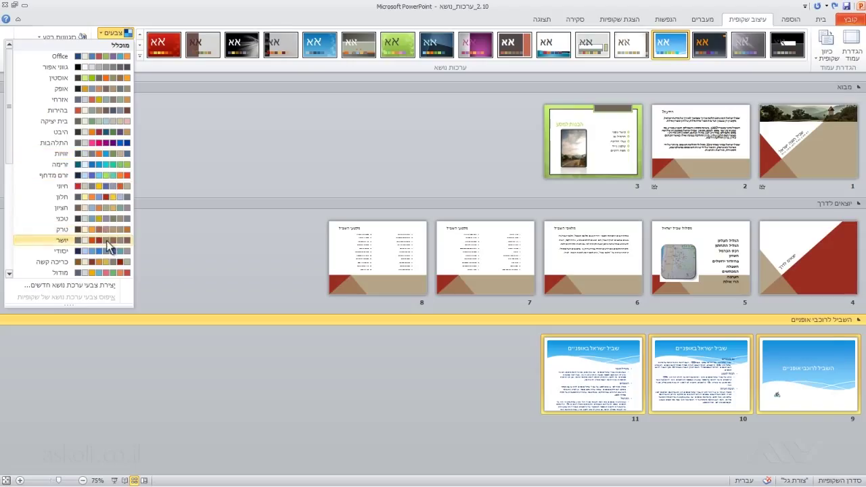
{"action": "left_click", "coordinate": [106, 241]}
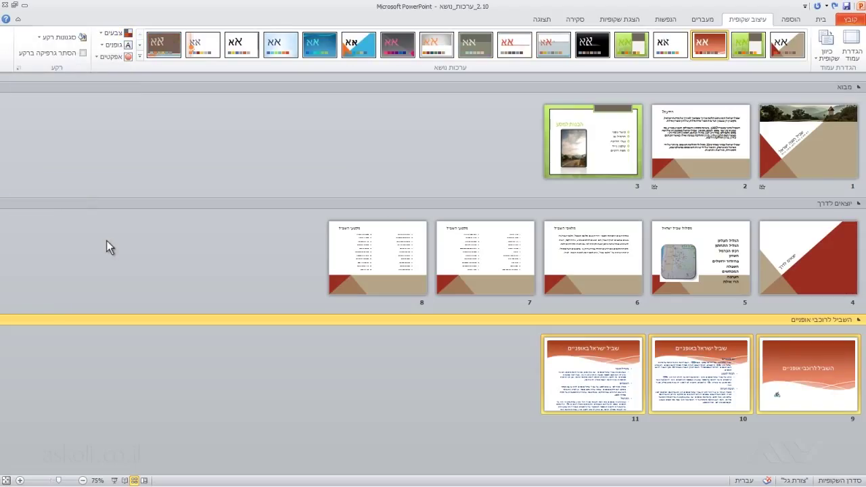